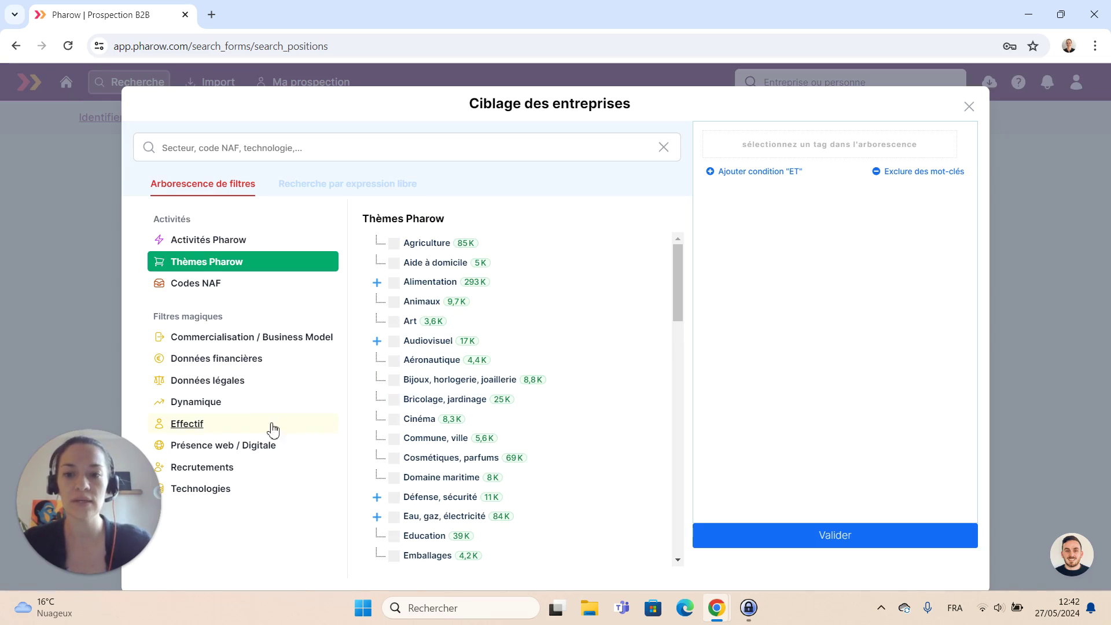
# Target companies in the theme "Bijoux, horlogerie, joaillerie" combined by ET with "En croissance", and run the prospect search
pyautogui.click(393, 381)
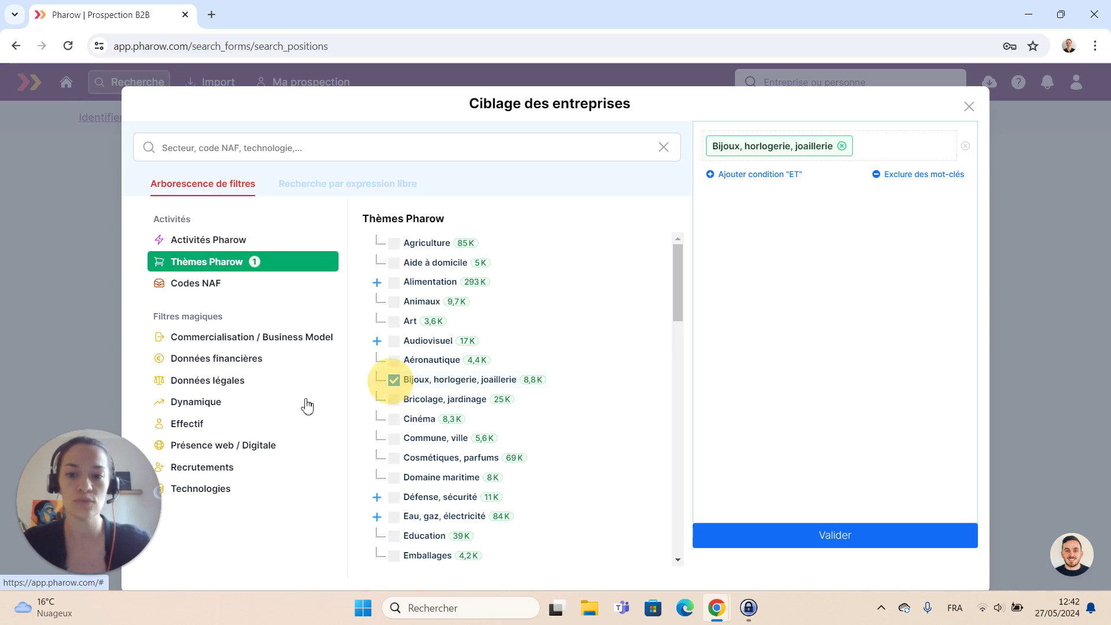
pyautogui.click(226, 407)
pyautogui.click(395, 246)
pyautogui.click(744, 209)
pyautogui.moveTo(770, 175); pyautogui.dragTo(774, 216)
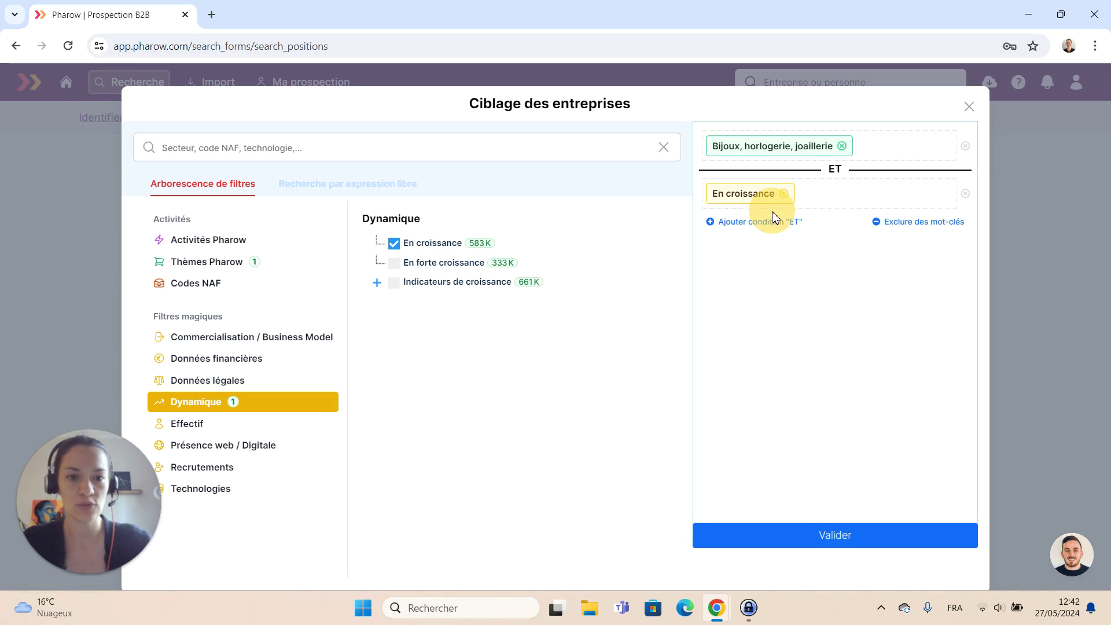
pyautogui.click(800, 535)
pyautogui.click(605, 502)
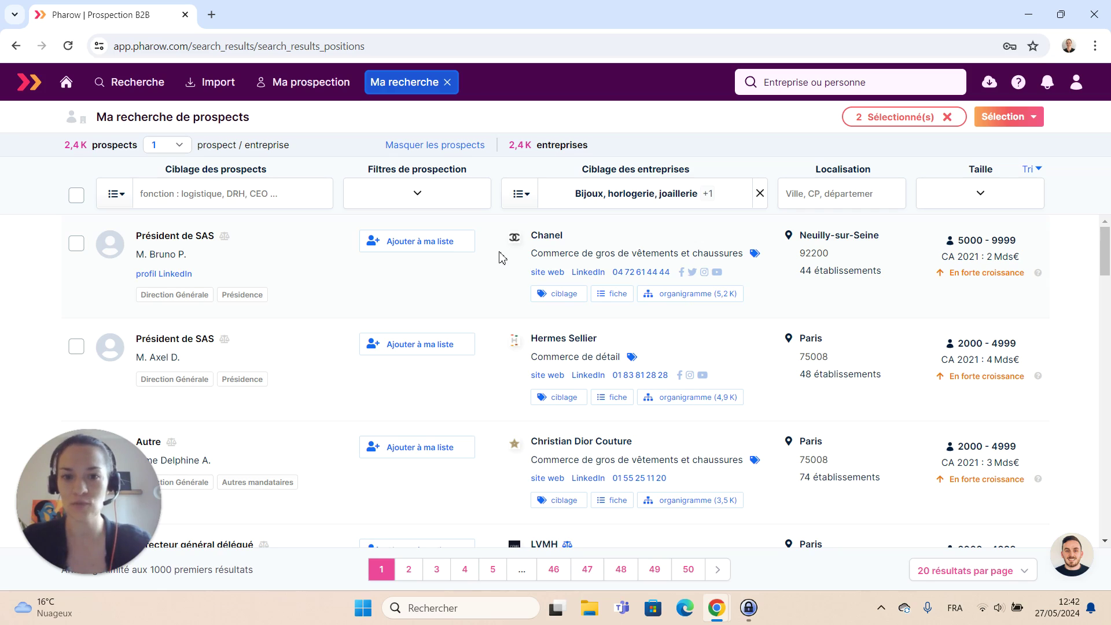
# Open the prospecting filters and compare the definitions of Personnes, Prospects and Entreprises
pyautogui.click(435, 202)
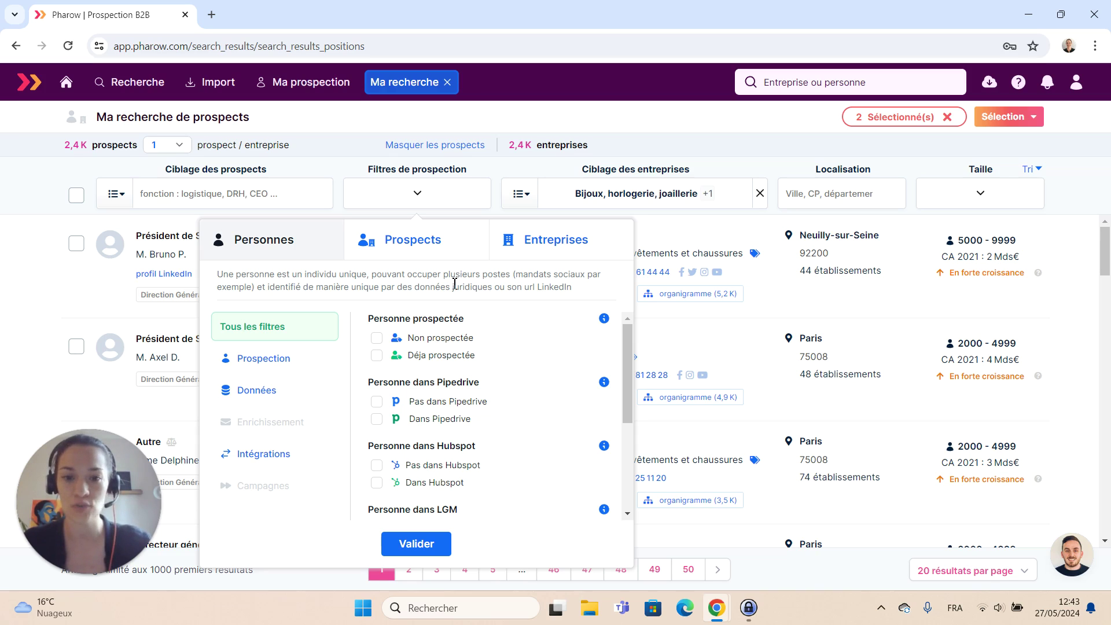
pyautogui.click(441, 248)
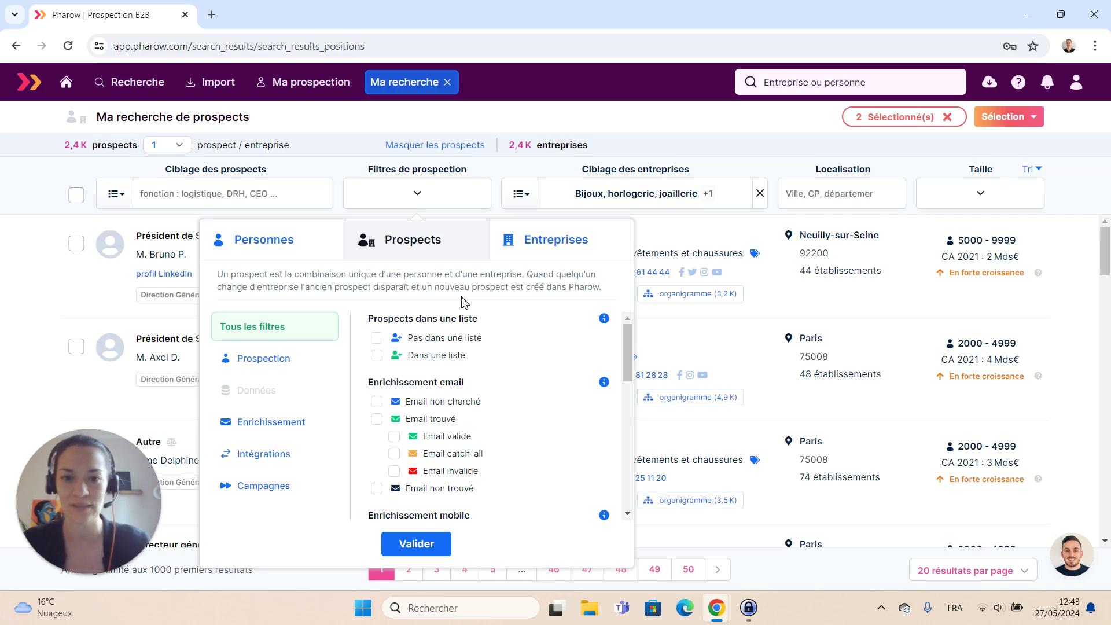
pyautogui.click(525, 250)
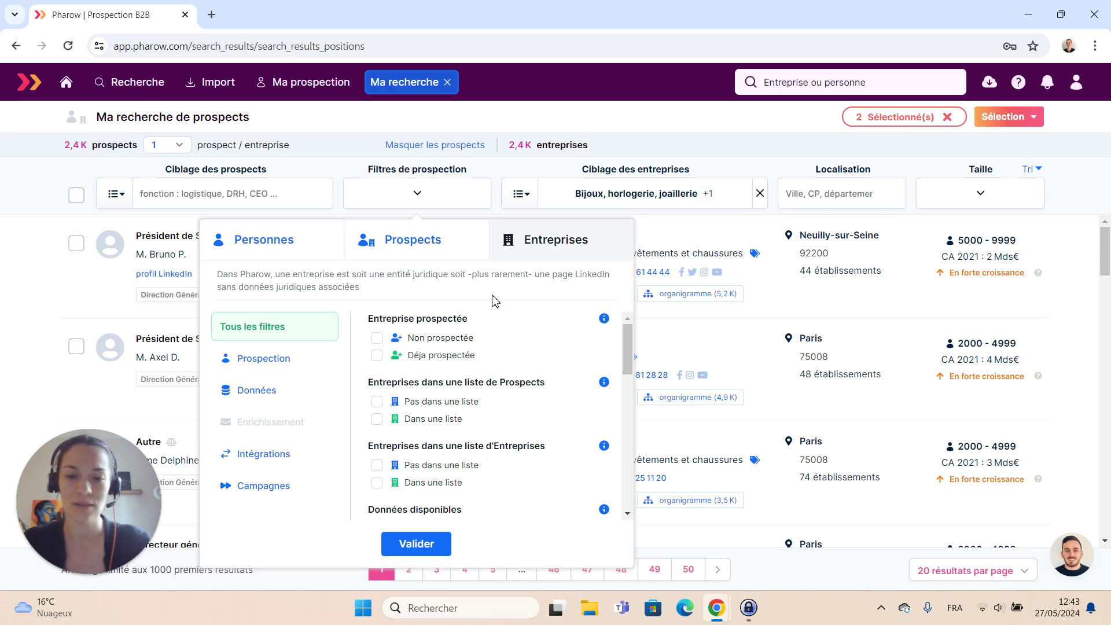
pyautogui.click(282, 241)
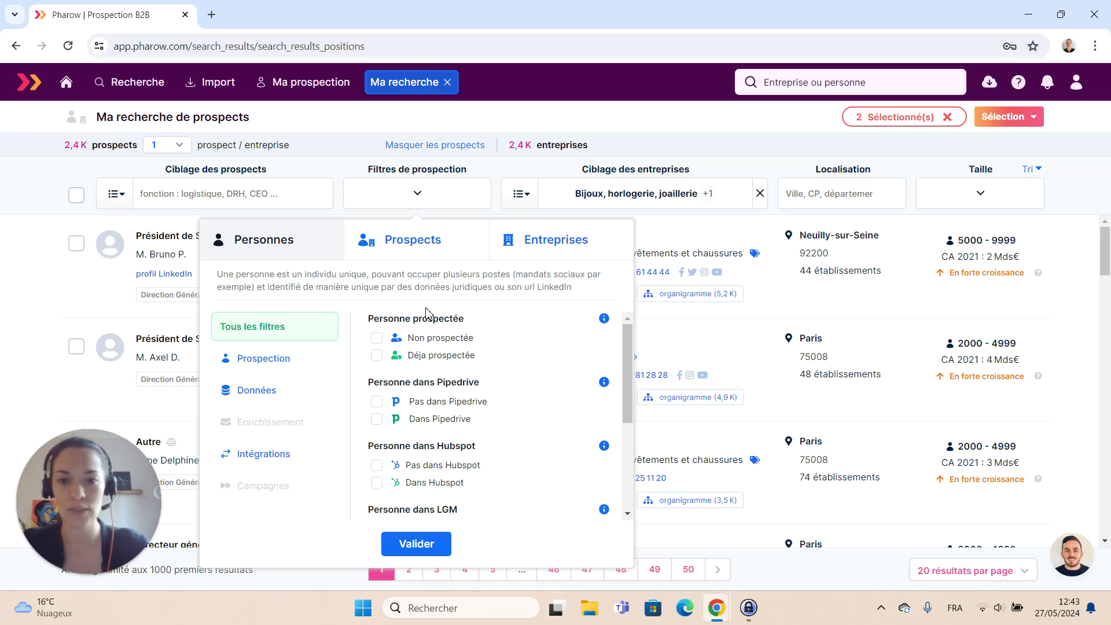
# Examine the person-level filters for prospecting status, LinkedIn profile data and CRM or outreach integrations
pyautogui.click(605, 321)
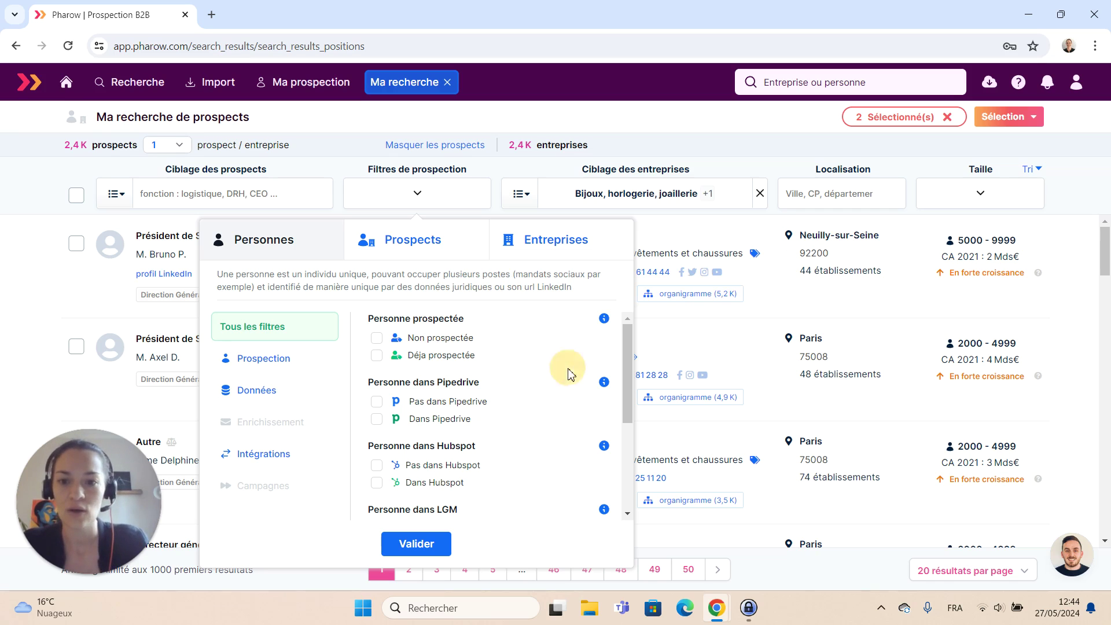
pyautogui.click(309, 363)
pyautogui.click(290, 395)
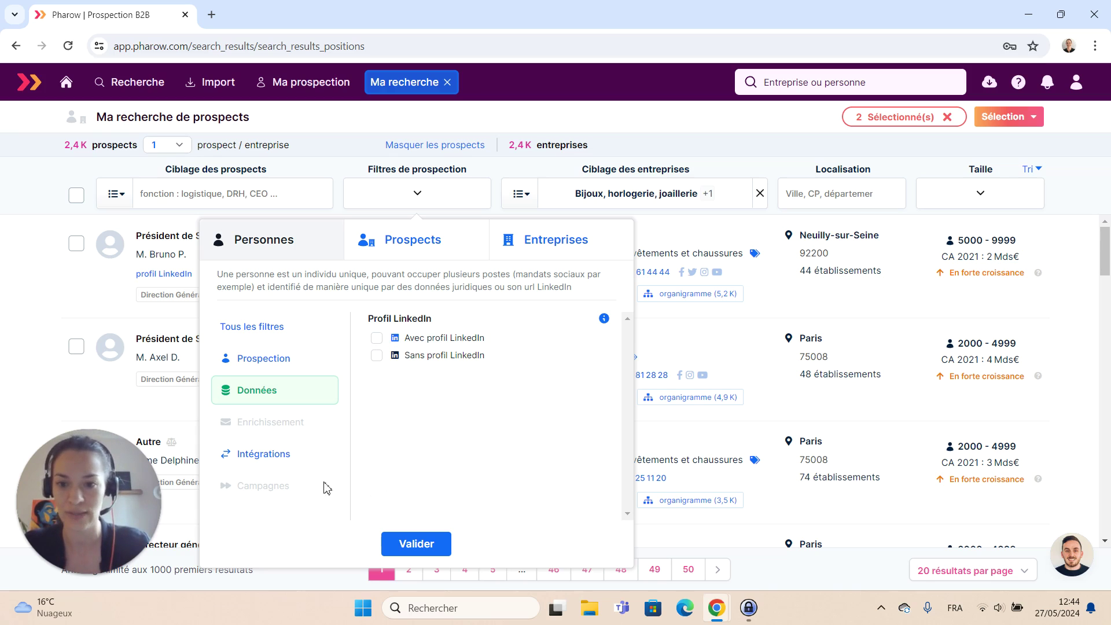
pyautogui.click(289, 455)
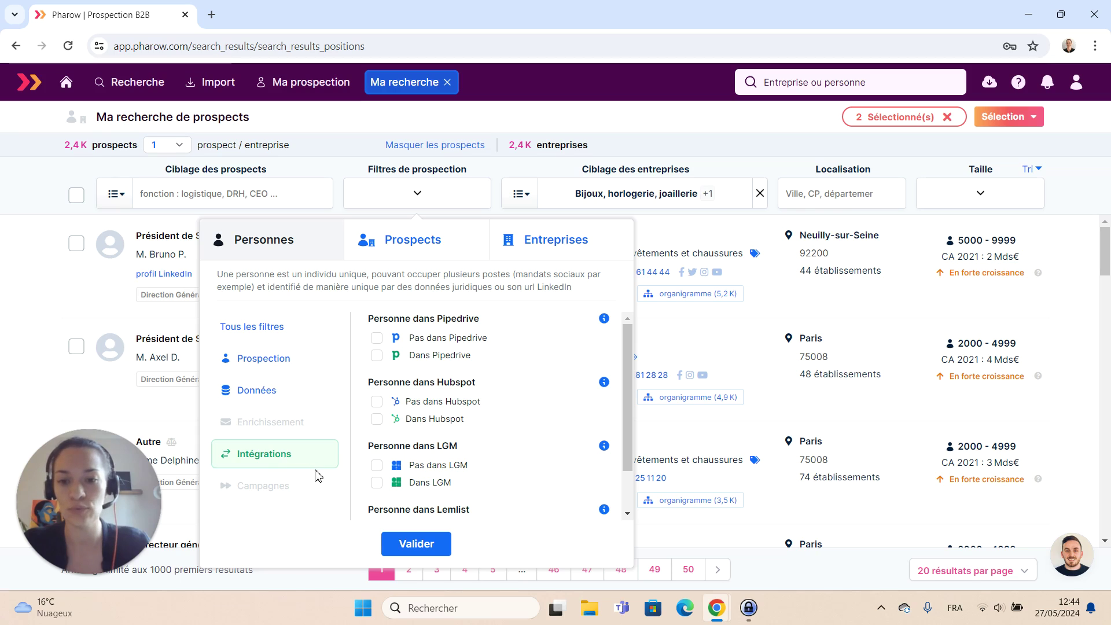
pyautogui.click(290, 360)
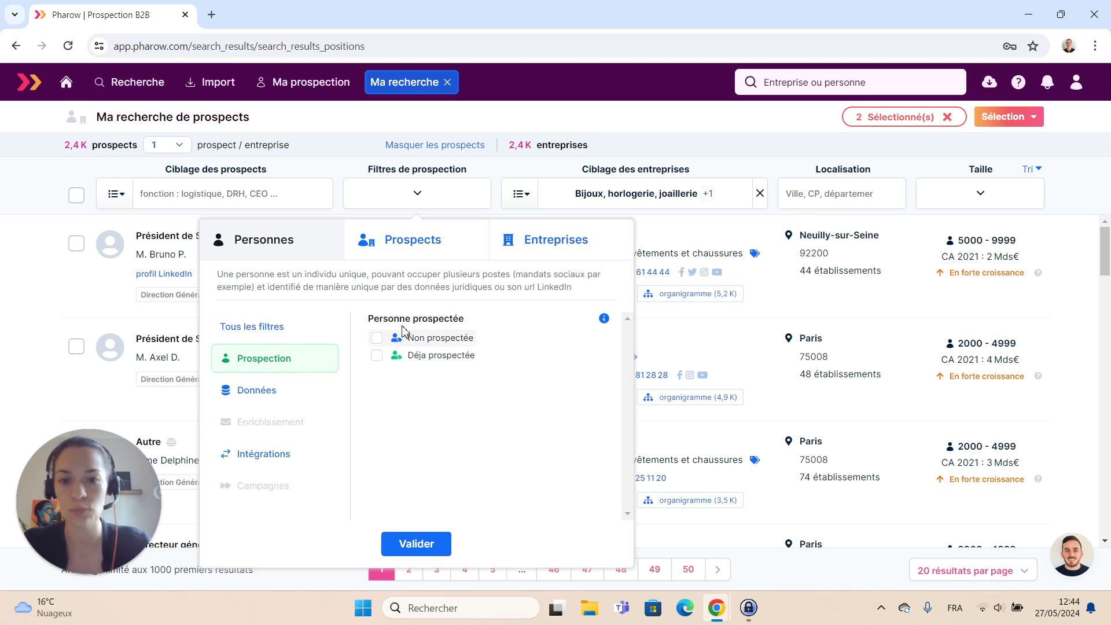
pyautogui.click(290, 455)
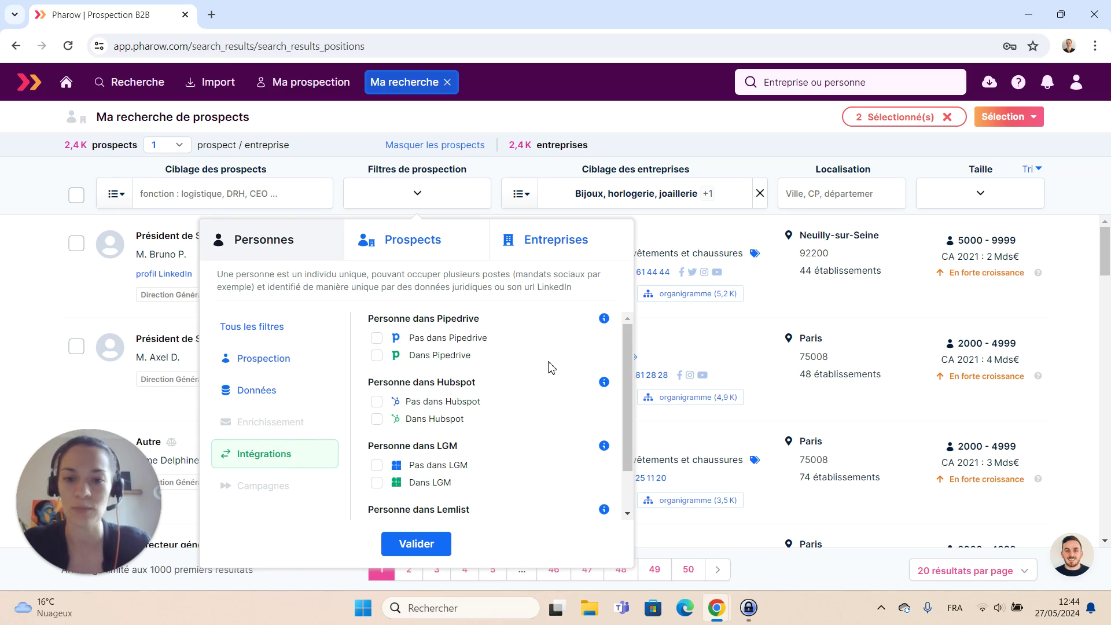
pyautogui.scroll(-2, 544, 401)
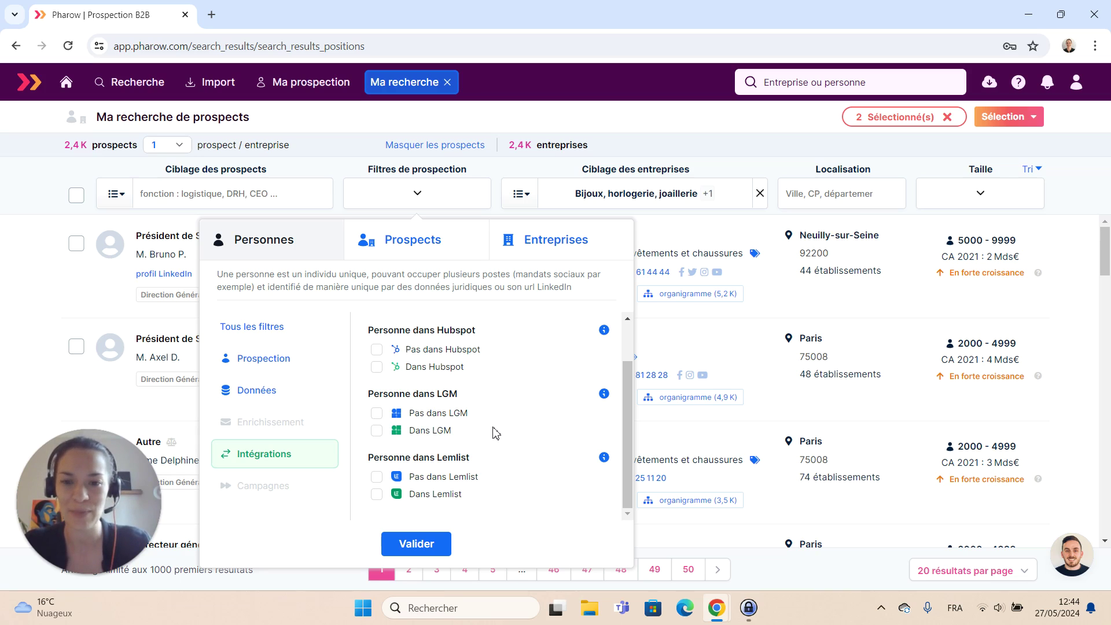
pyautogui.scroll(1, 495, 435)
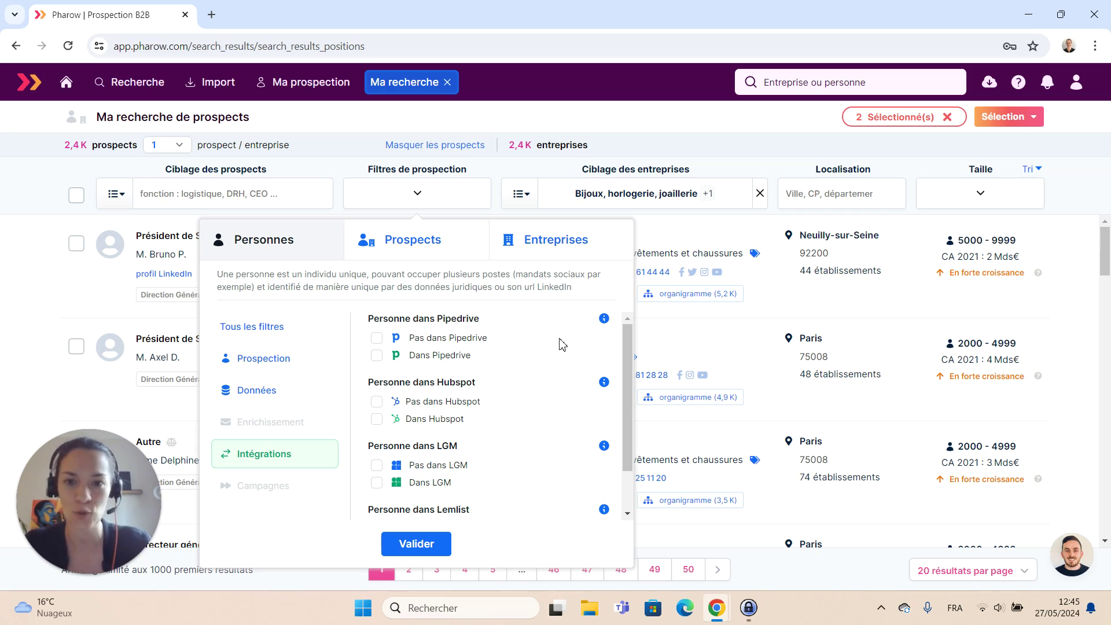
# Examine the prospect-level filters for list membership, email and mobile enrichment, integrations and Lemlist campaigns
pyautogui.click(442, 248)
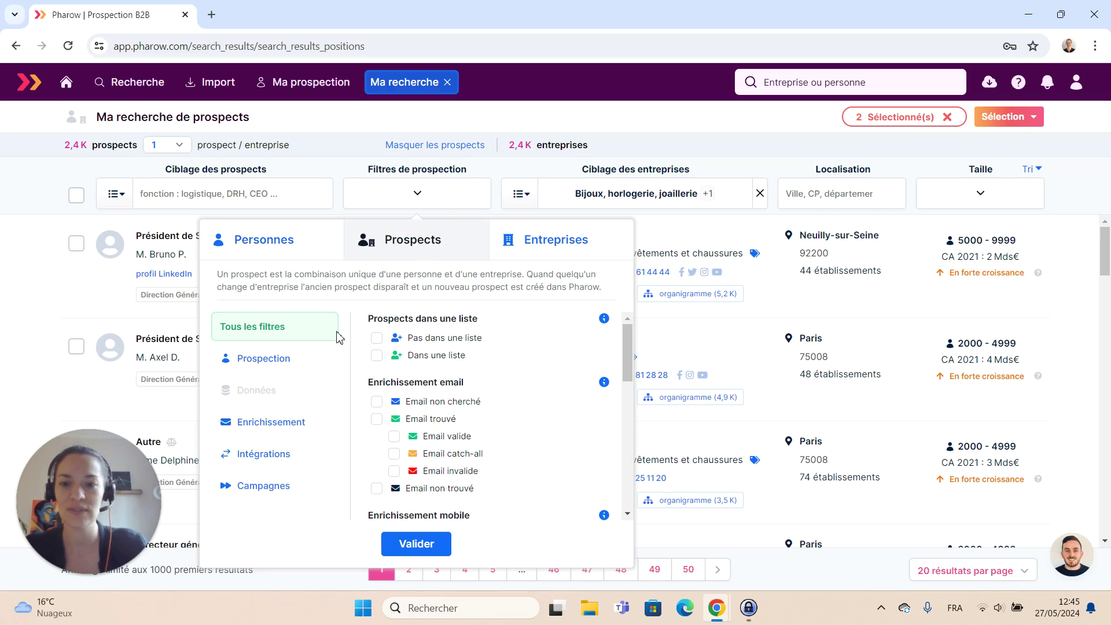
pyautogui.click(302, 369)
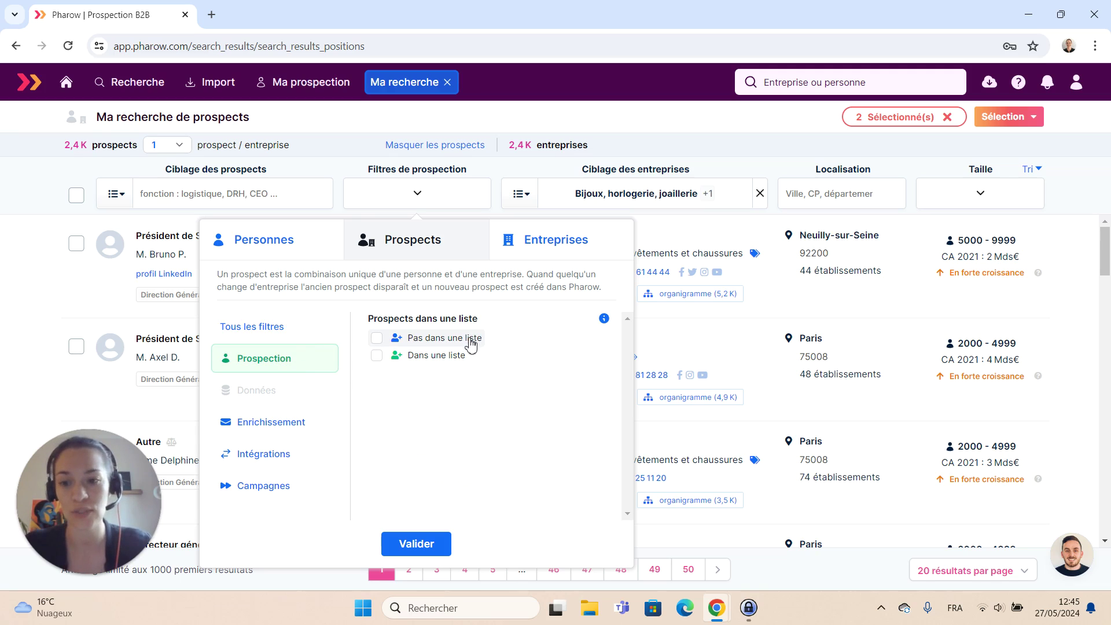
pyautogui.click(317, 430)
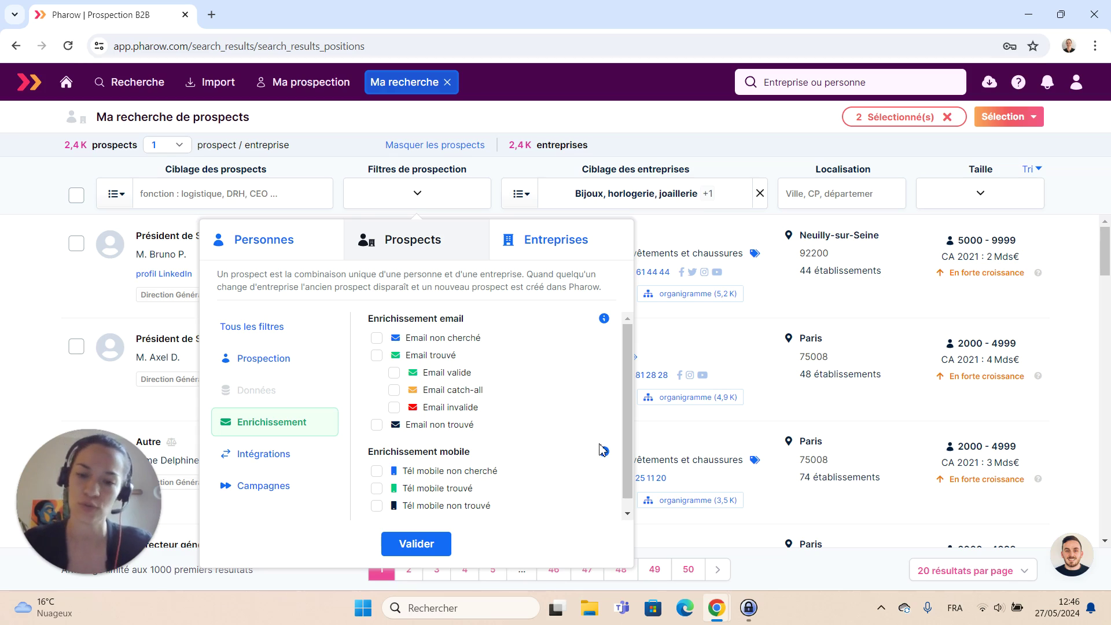
pyautogui.scroll(-1, 581, 472)
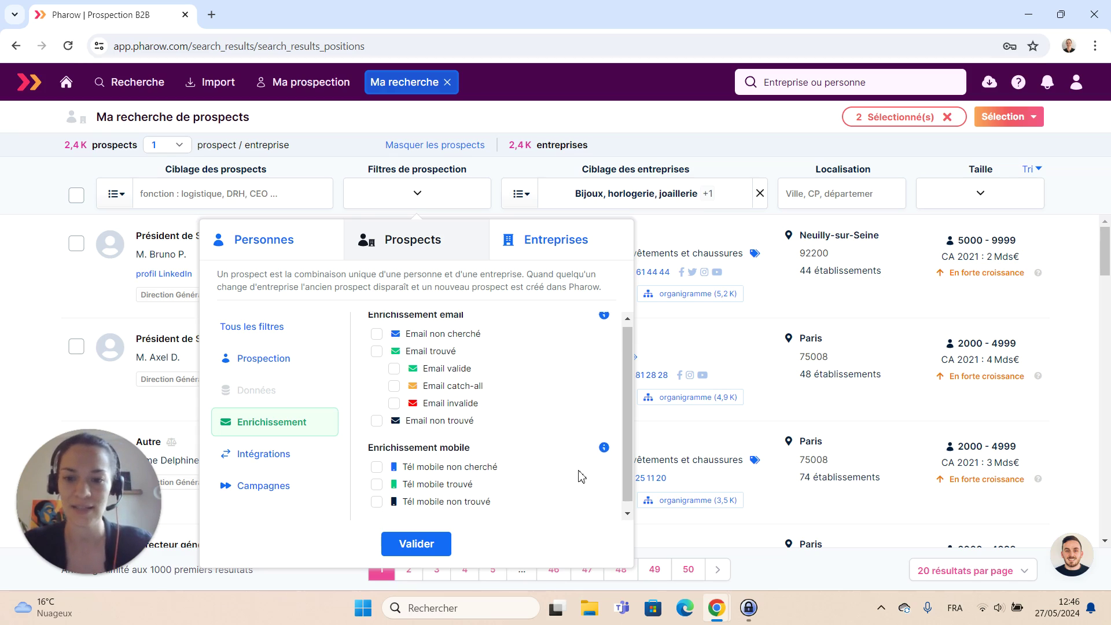
pyautogui.click(288, 463)
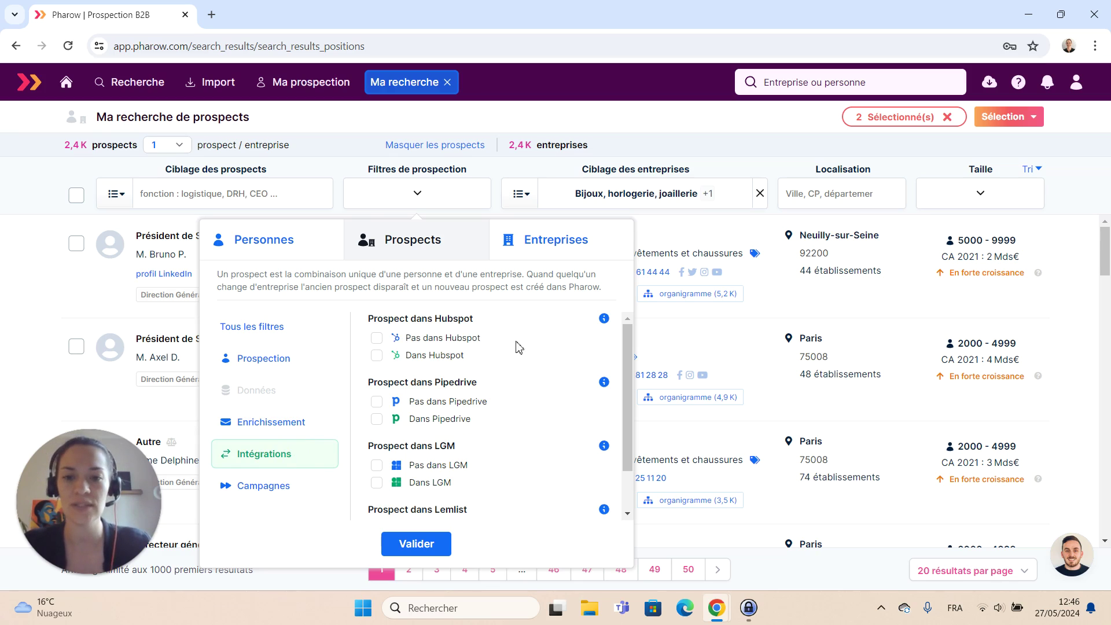
pyautogui.scroll(-2, 541, 431)
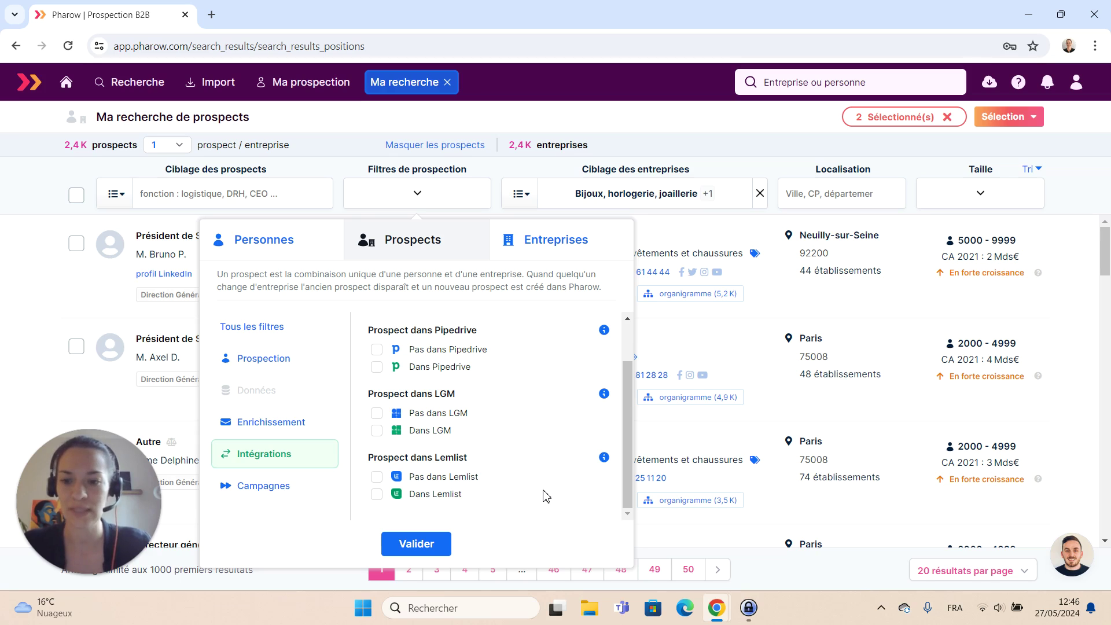
pyautogui.click(323, 494)
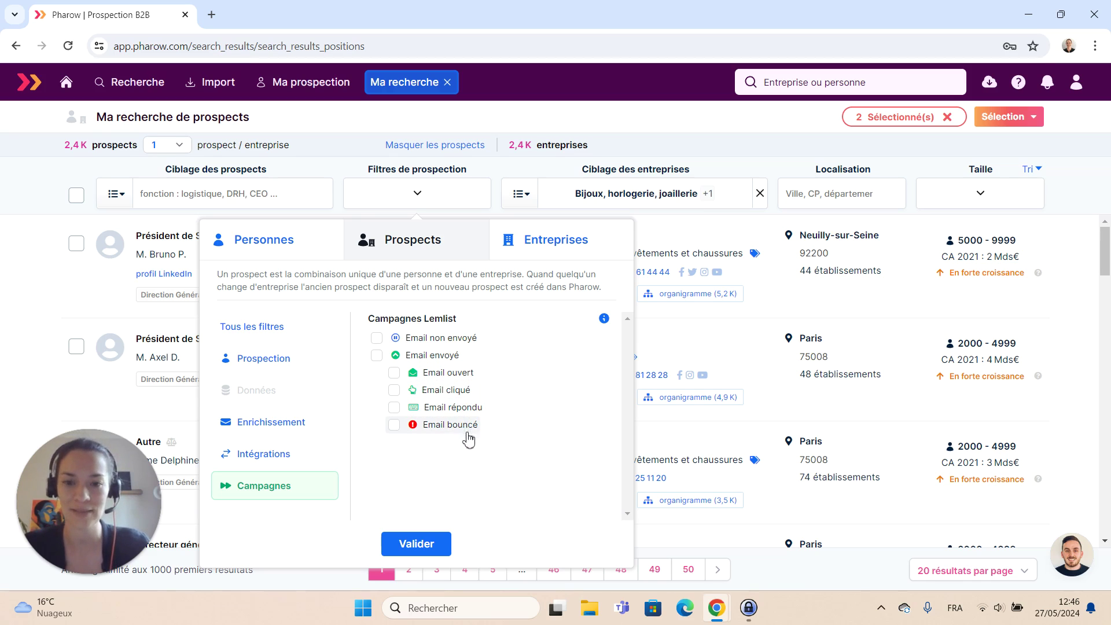
# Examine the company-level filters for prospecting status, available data, integrations and Lemlist campaigns
pyautogui.click(563, 242)
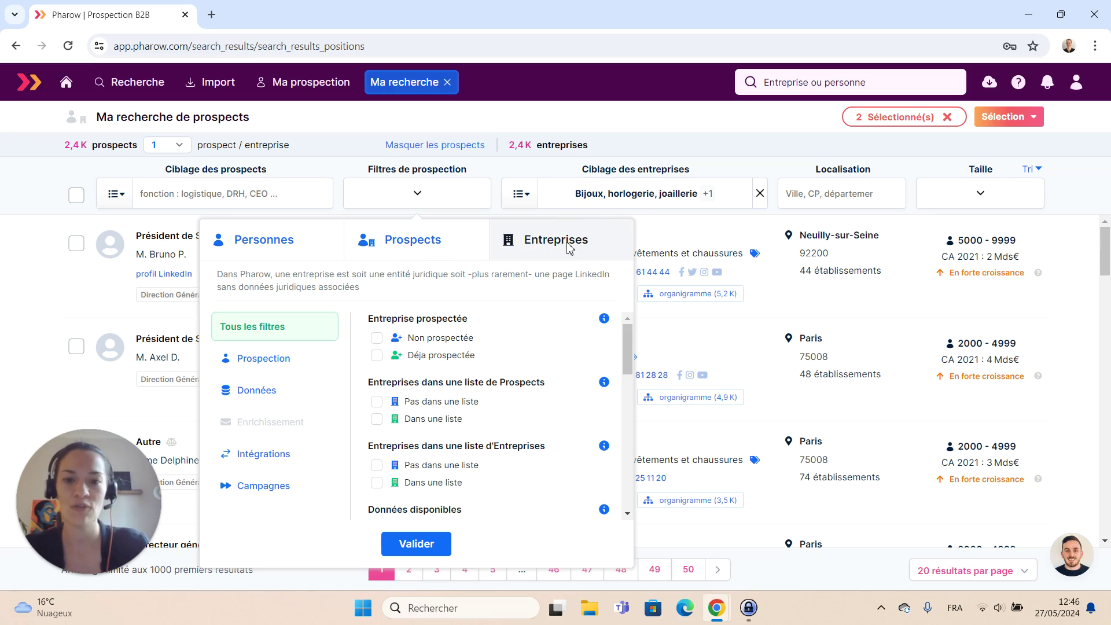
pyautogui.click(320, 362)
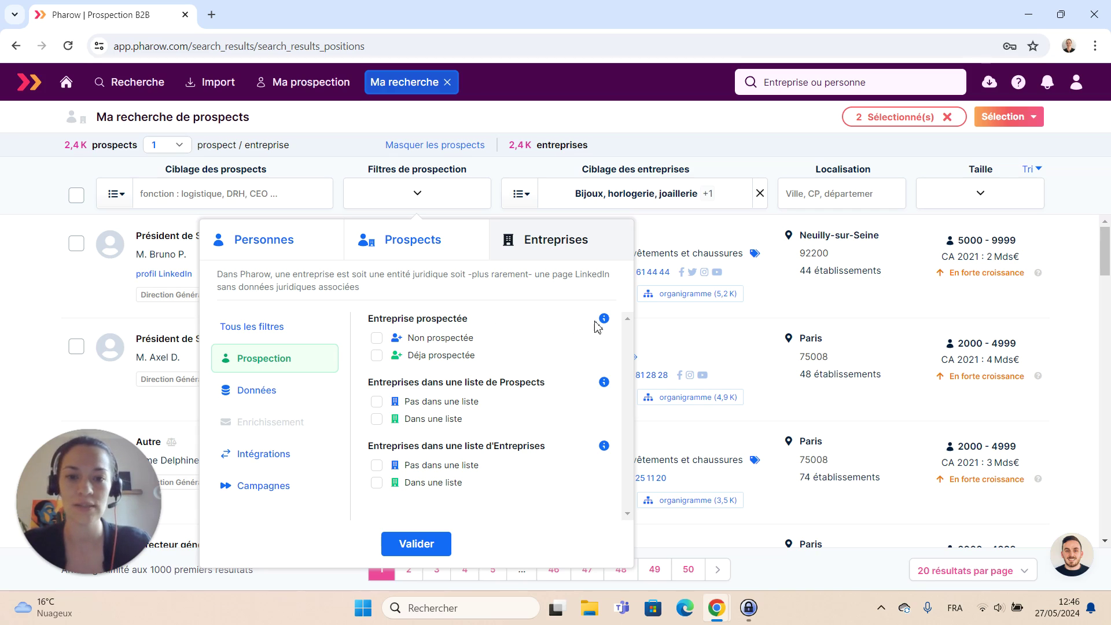
pyautogui.moveTo(603, 318)
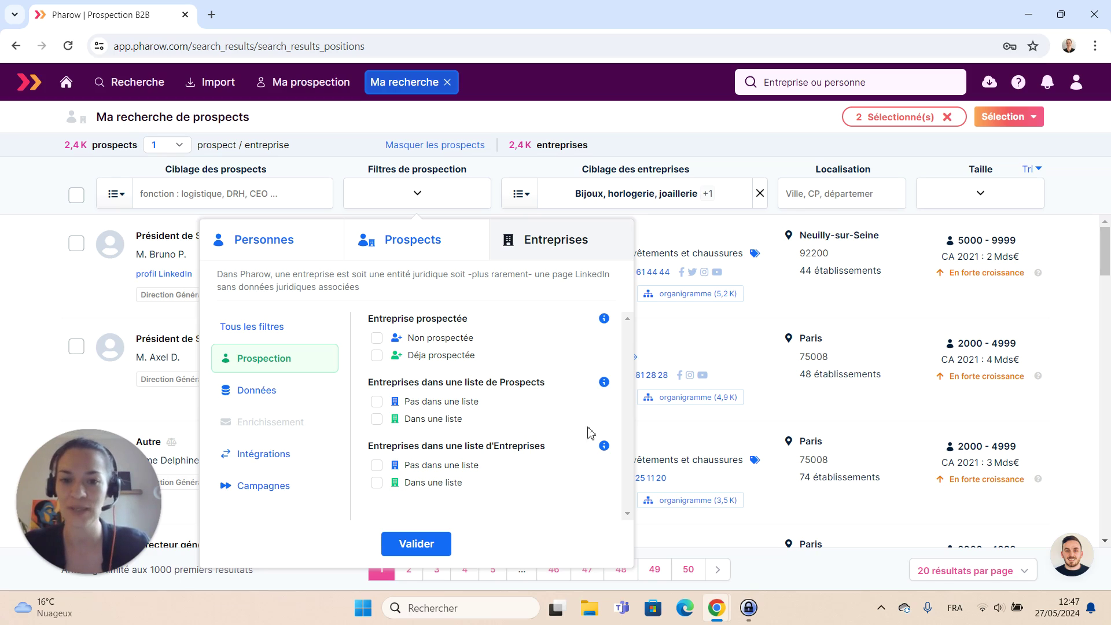
pyautogui.click(294, 399)
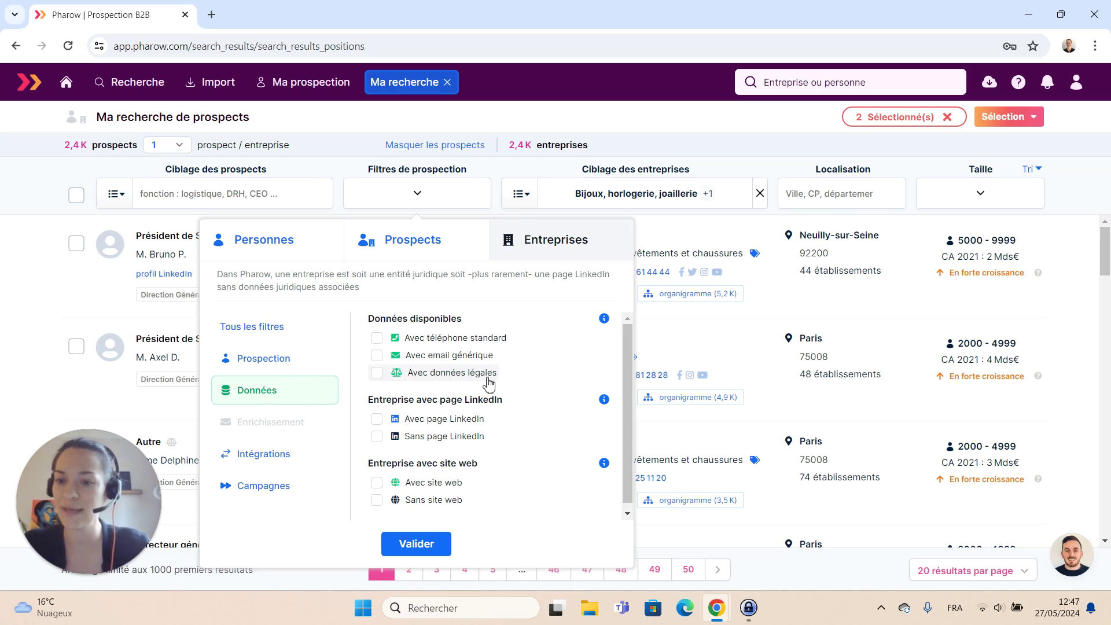
pyautogui.scroll(-1, 513, 449)
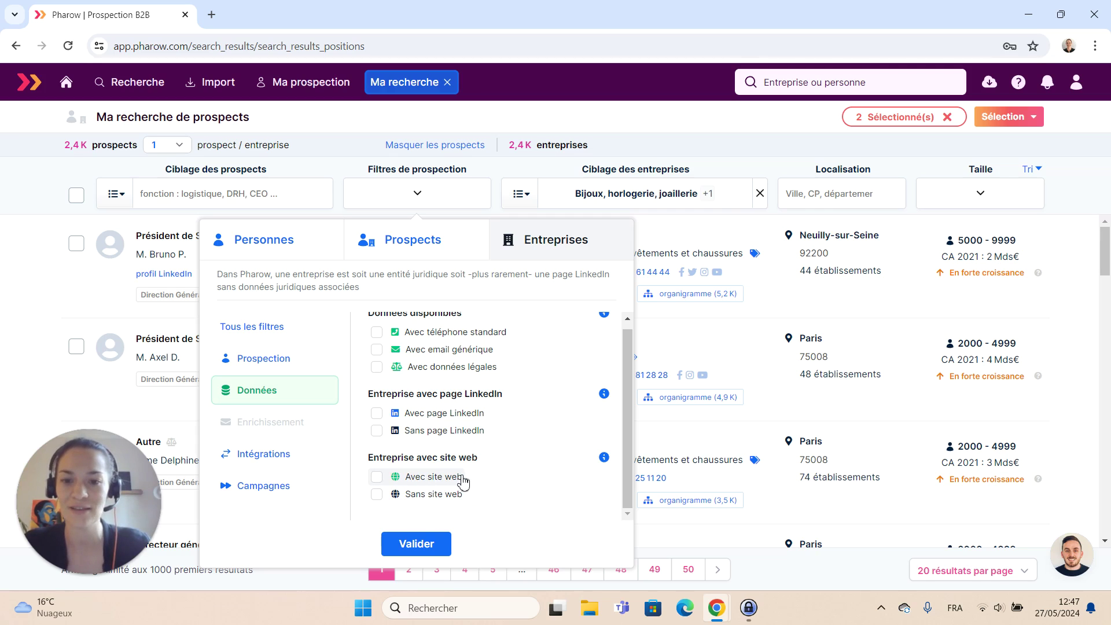
pyautogui.click(297, 457)
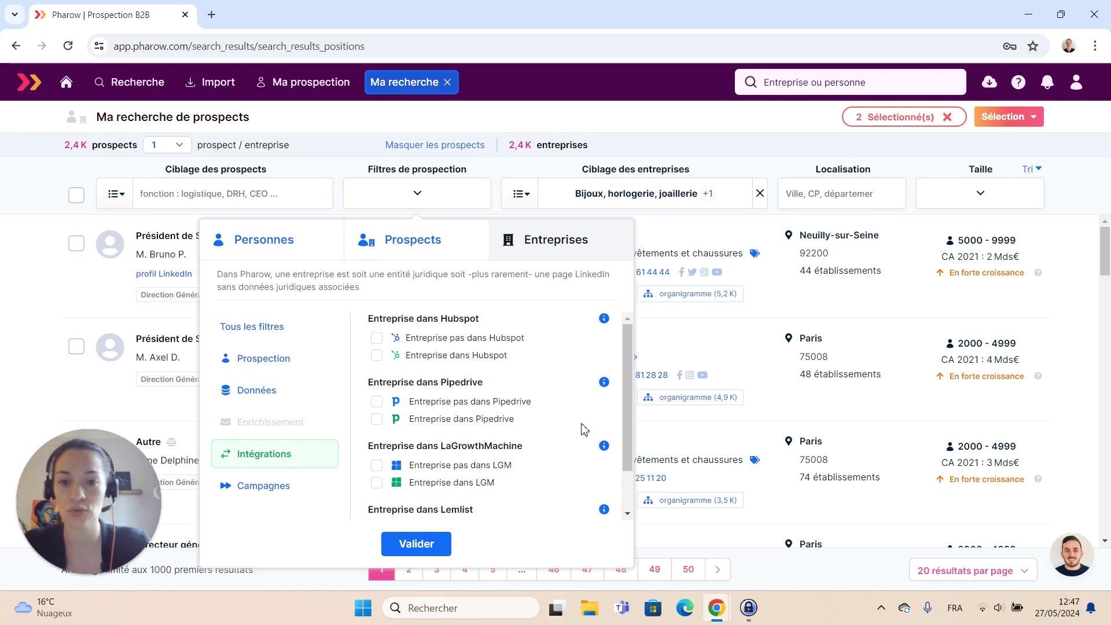
pyautogui.scroll(-1, 570, 438)
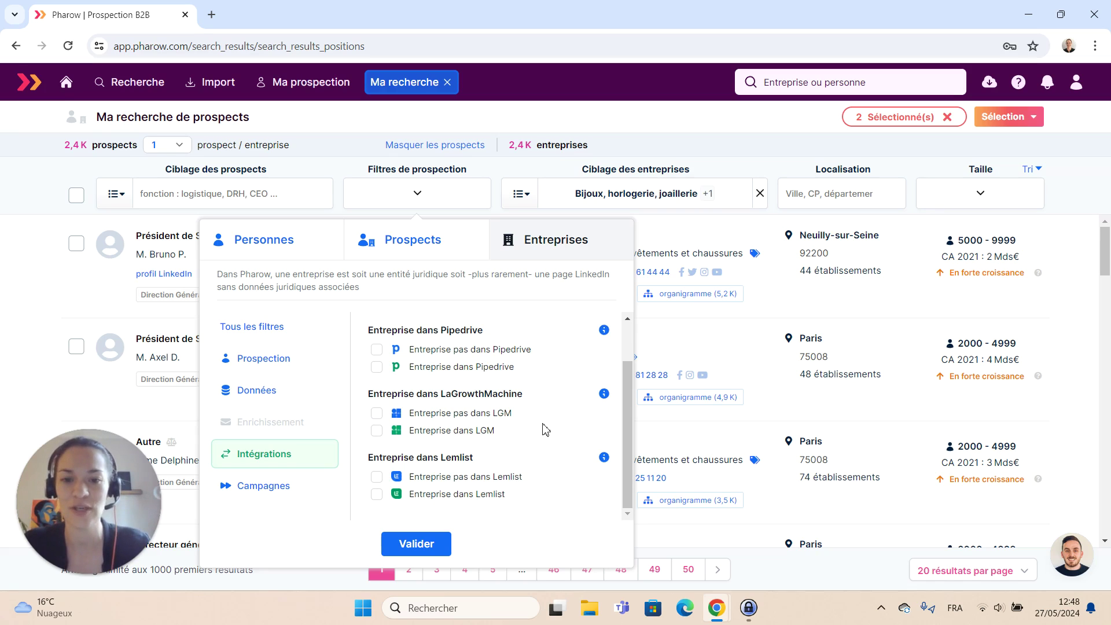
pyautogui.scroll(1, 553, 488)
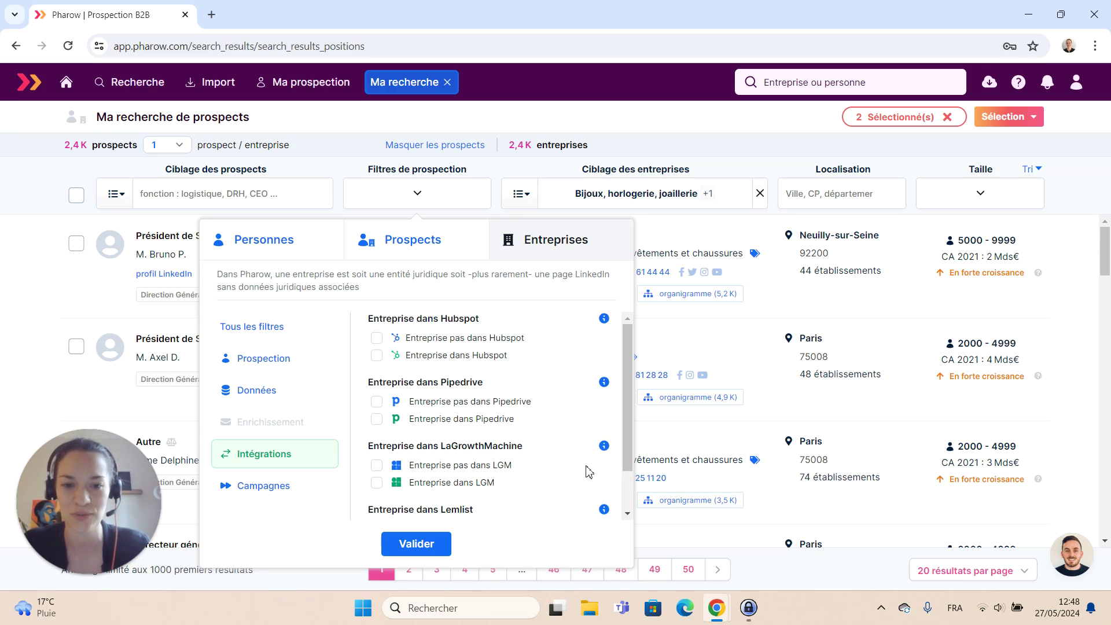
pyautogui.click(284, 493)
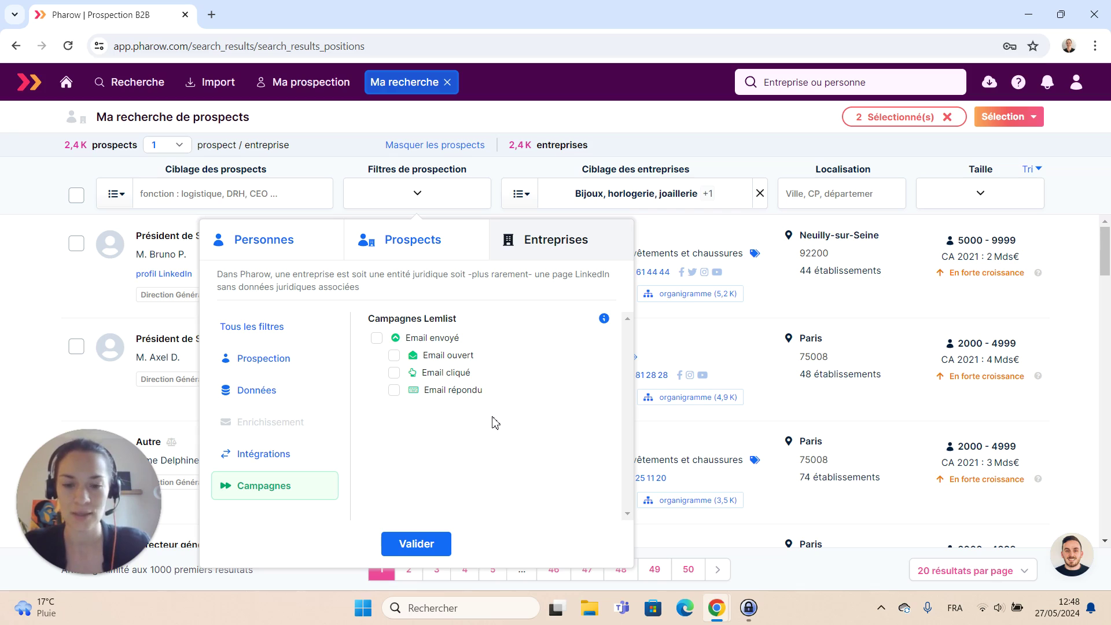
# Restrict the prospects to those that are "Pas dans une liste"
pyautogui.click(272, 253)
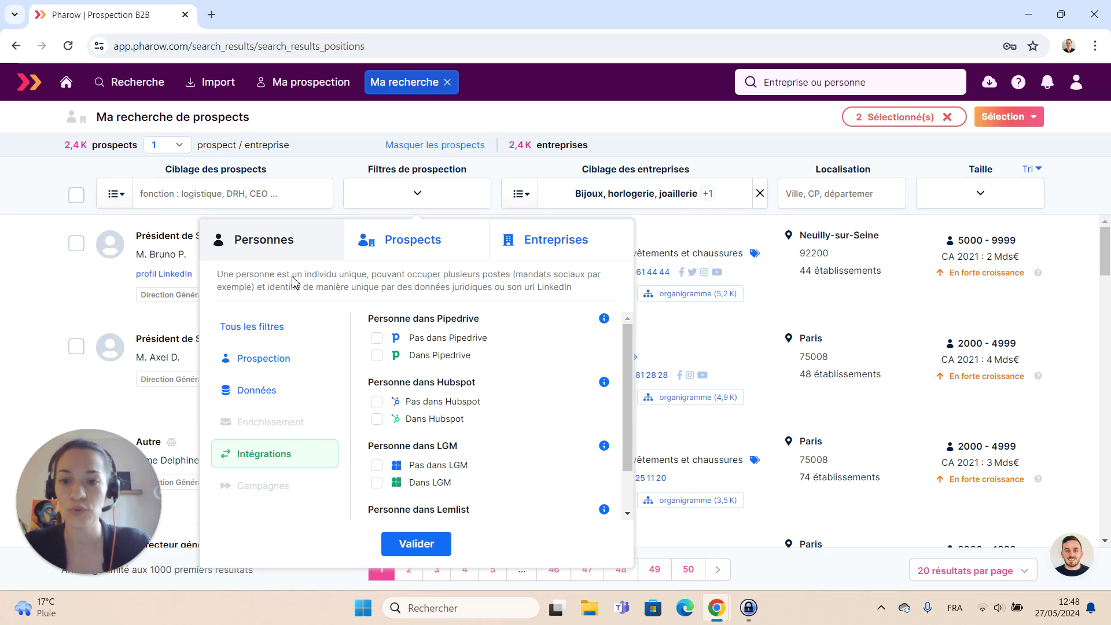
pyautogui.click(365, 260)
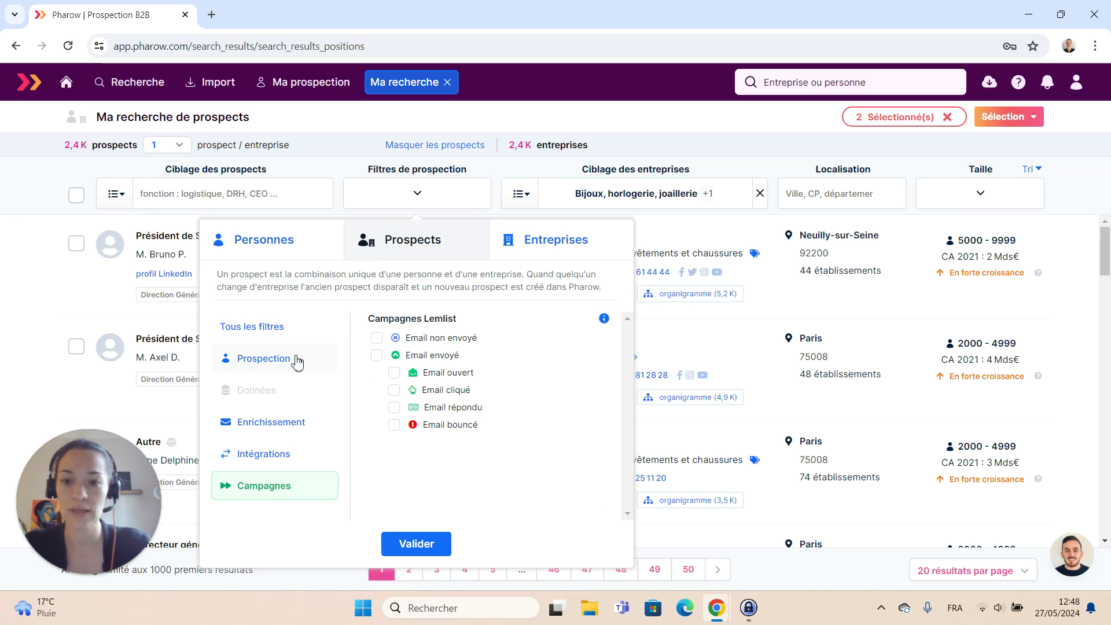
pyautogui.click(280, 326)
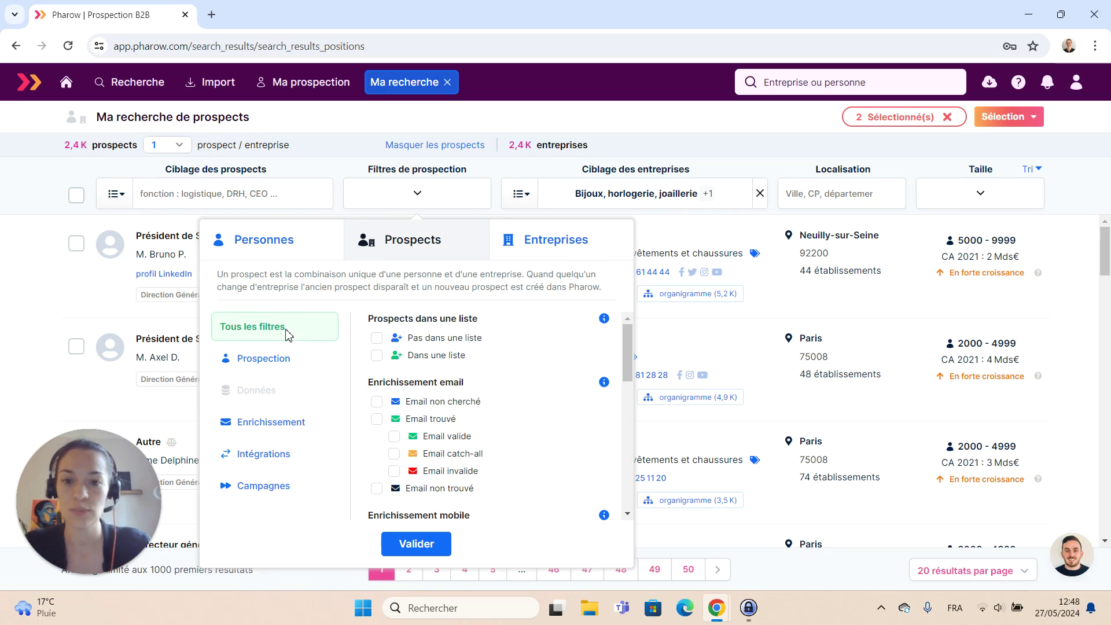
pyautogui.click(377, 341)
# Restrict the companies to those "Avec page LinkedIn" in the company data filters
pyautogui.click(543, 255)
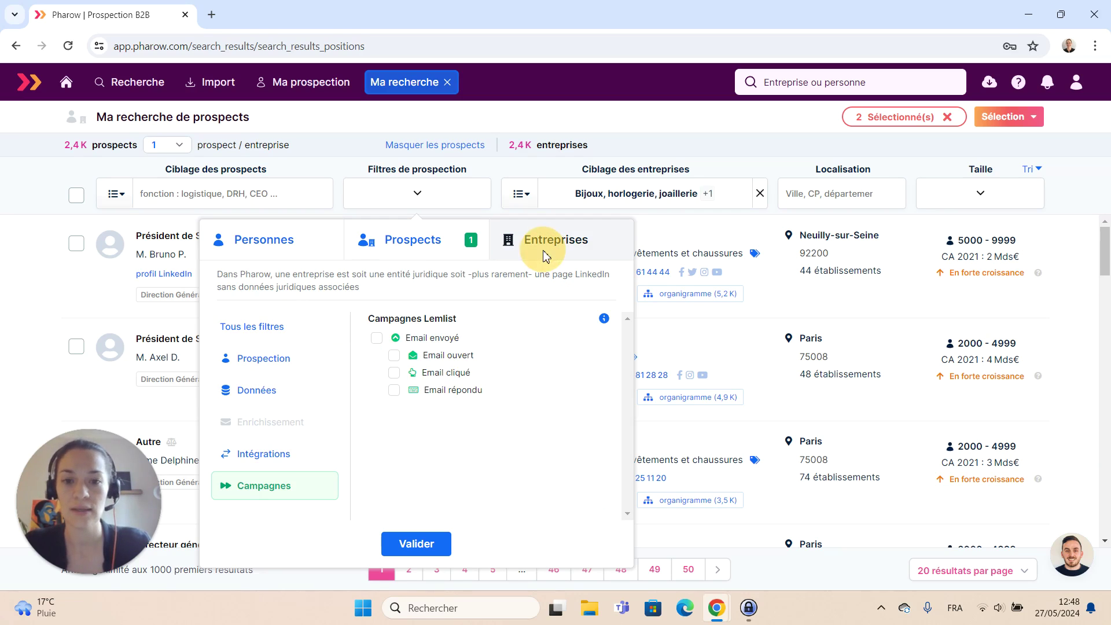
pyautogui.click(290, 391)
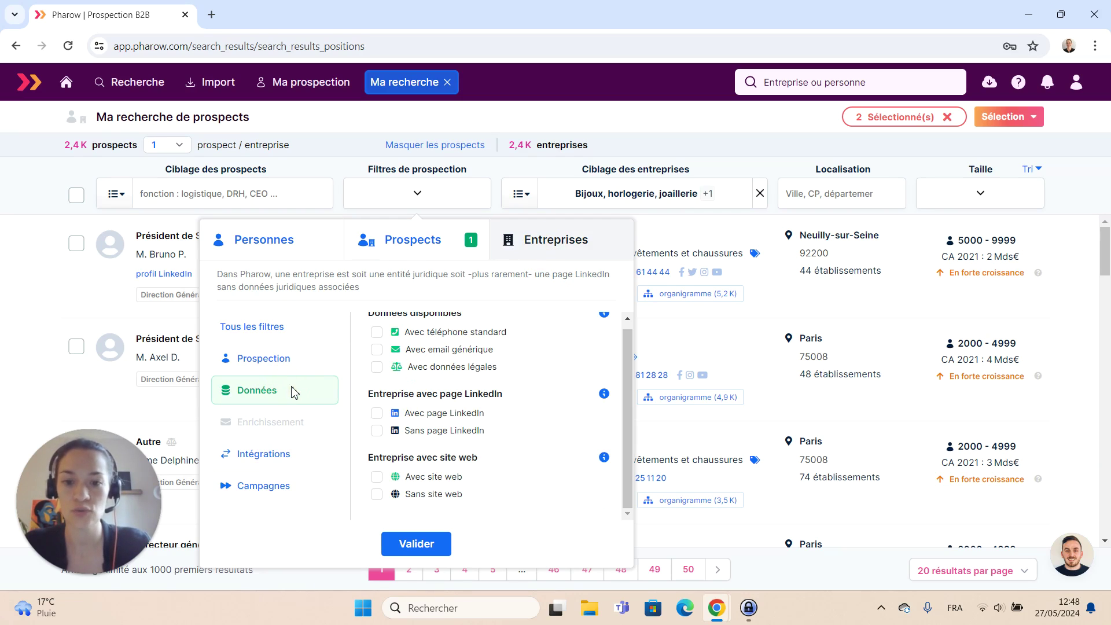
pyautogui.click(377, 413)
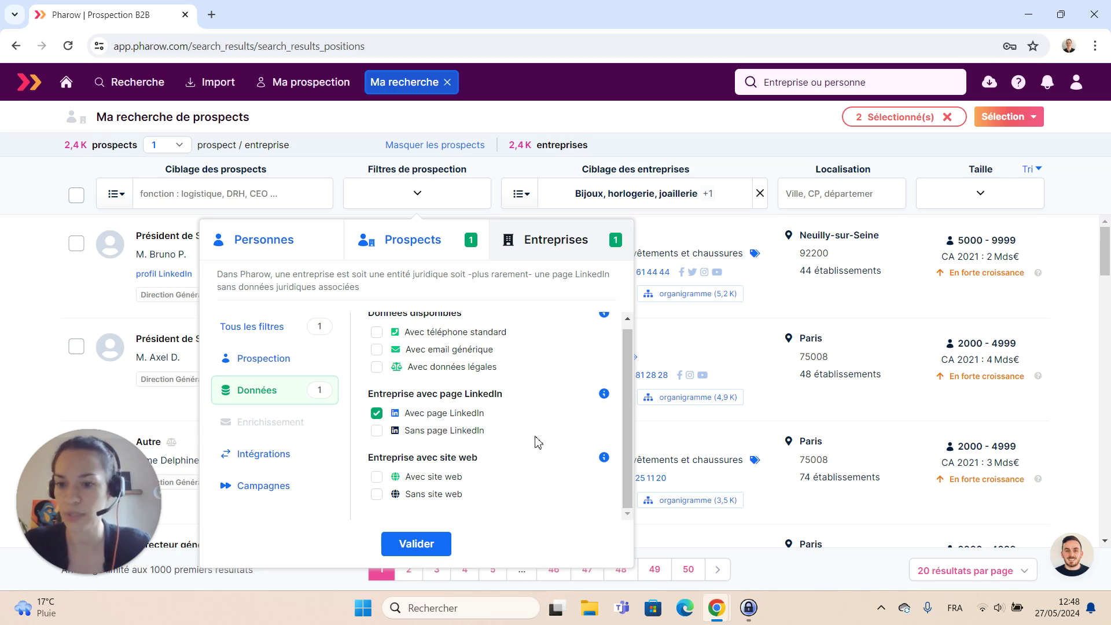